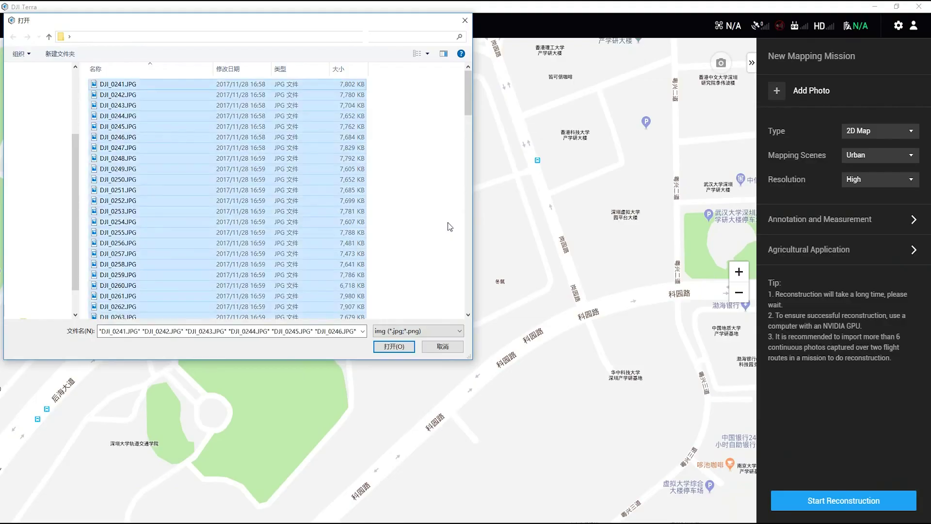
# Step: Import all the selected JPG photos into the reconstruction mission
pyautogui.click(394, 346)
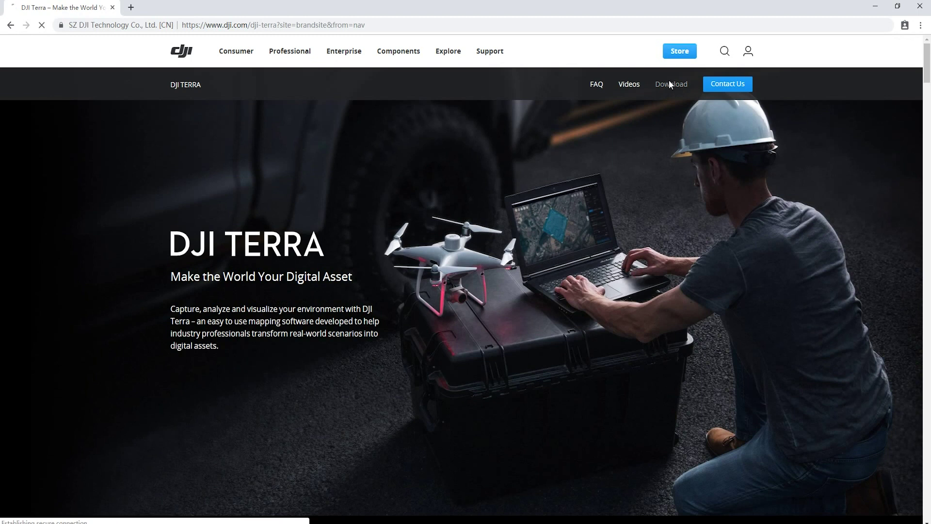
# Step: Download and install DJI Terra via the EXE, then request the Pro license via Contact us
pyautogui.click(669, 85)
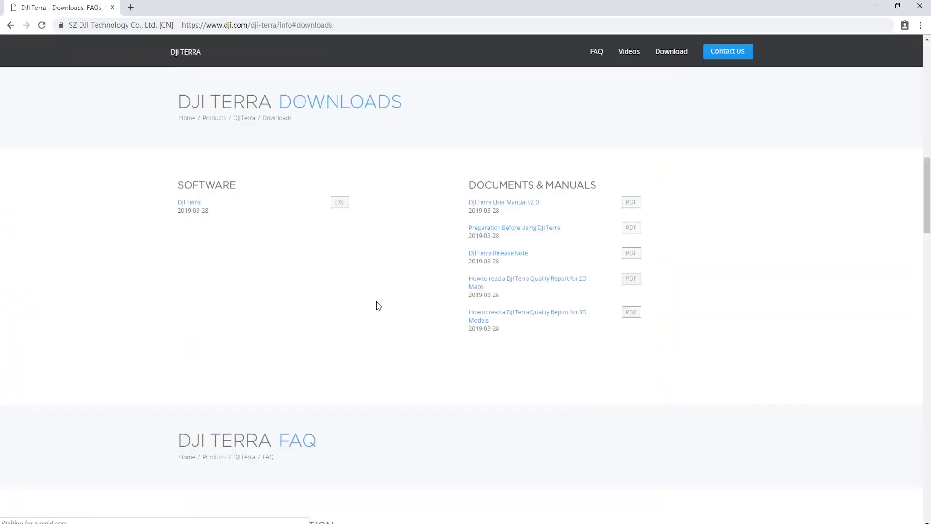
pyautogui.click(339, 202)
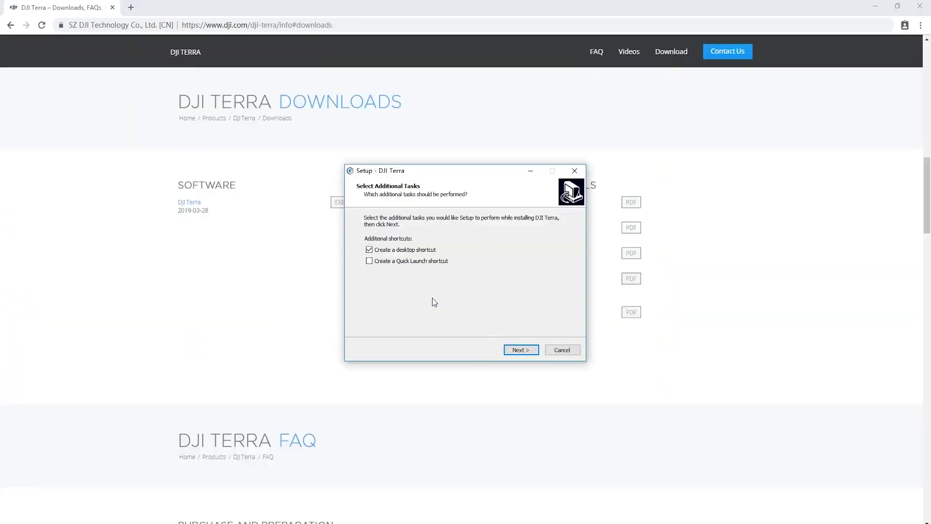
pyautogui.click(517, 349)
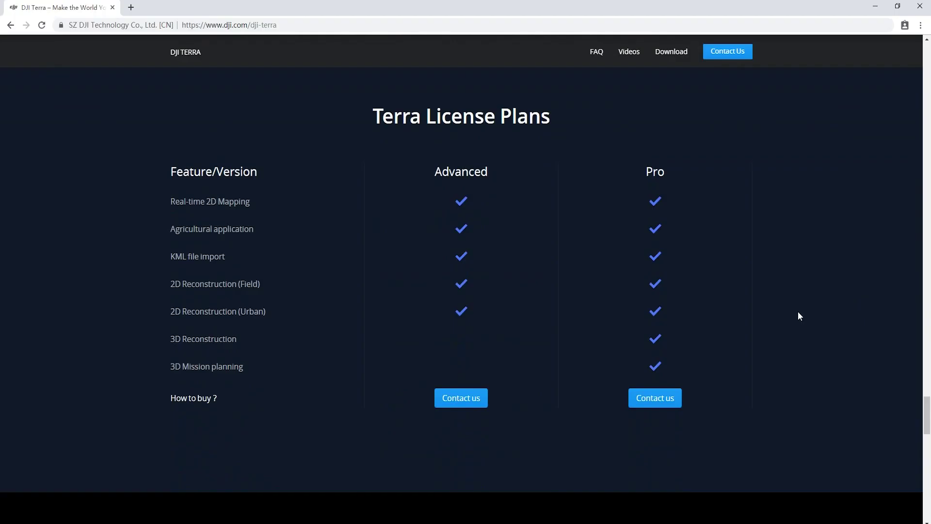
pyautogui.click(659, 404)
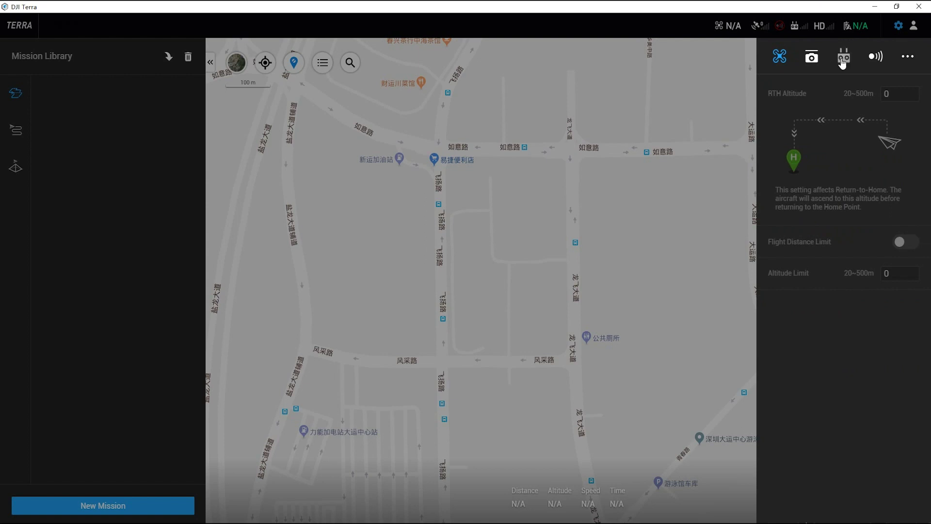
# Step: Switch the remote controller to PC mode from the Remote Controller settings
pyautogui.click(842, 62)
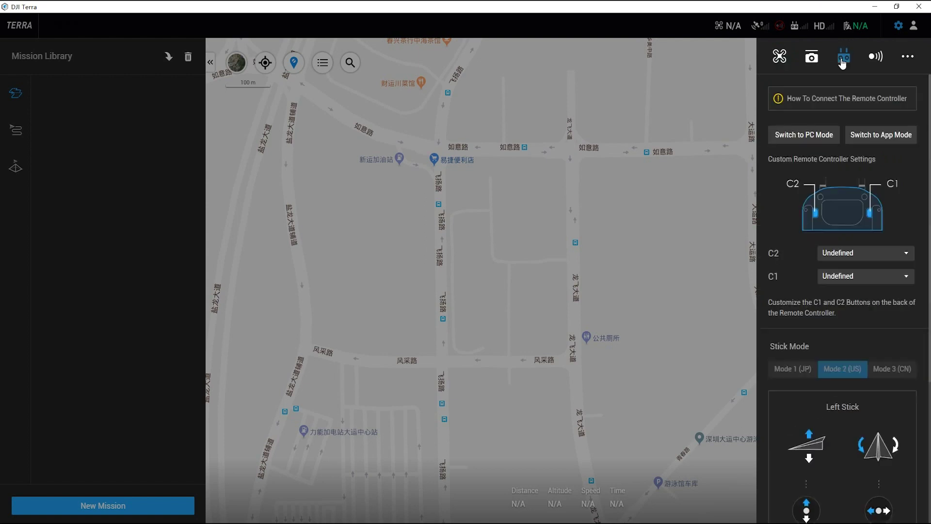
pyautogui.click(811, 138)
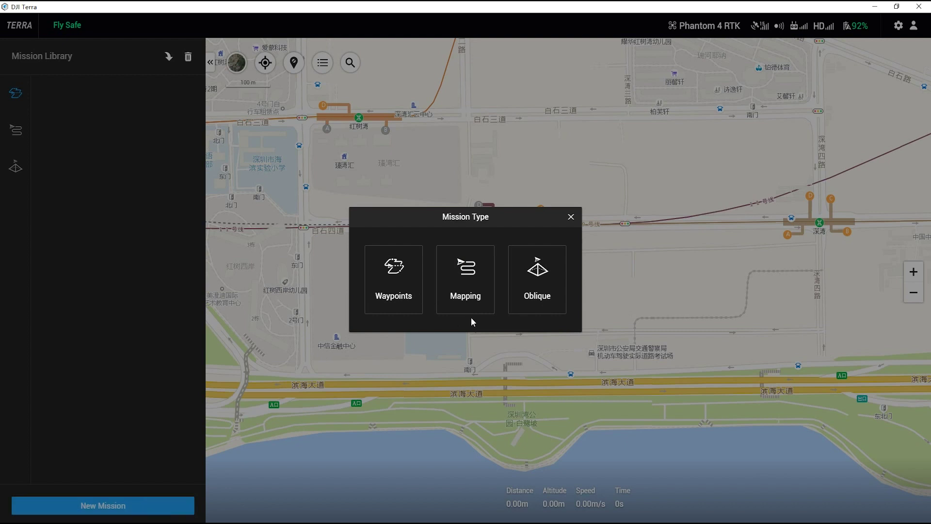
# Step: Replace the default mission name with 'Mapping Demo' and confirm it
pyautogui.click(467, 279)
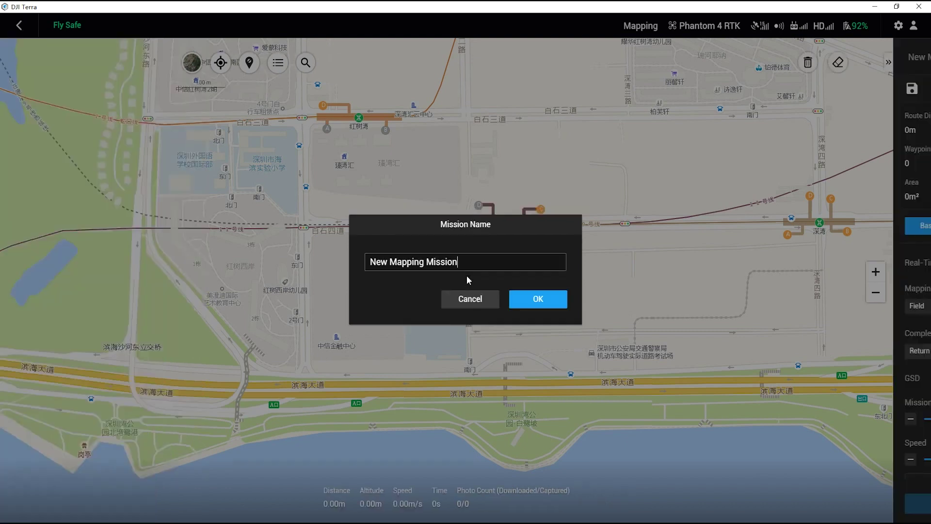
pyautogui.moveTo(476, 264); pyautogui.dragTo(293, 258)
pyautogui.write('Mapping')
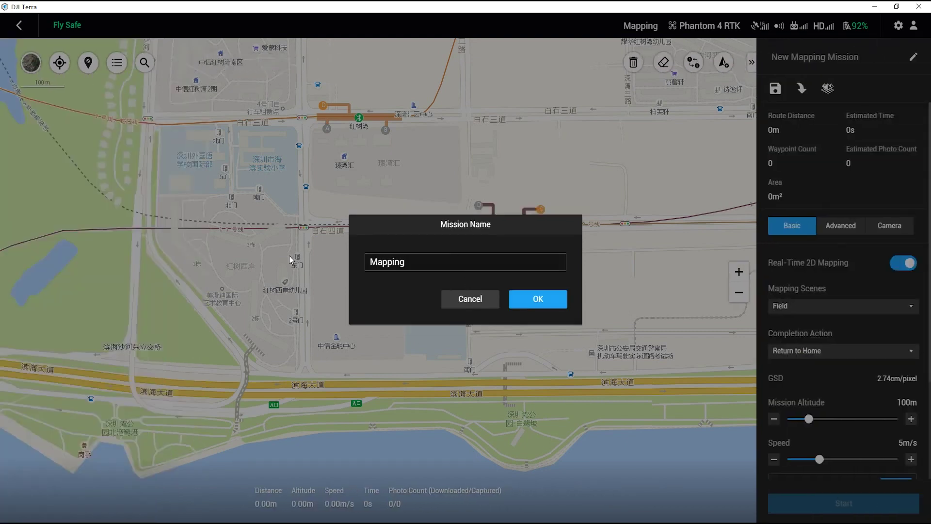
pyautogui.write(' Demo')
pyautogui.click(549, 304)
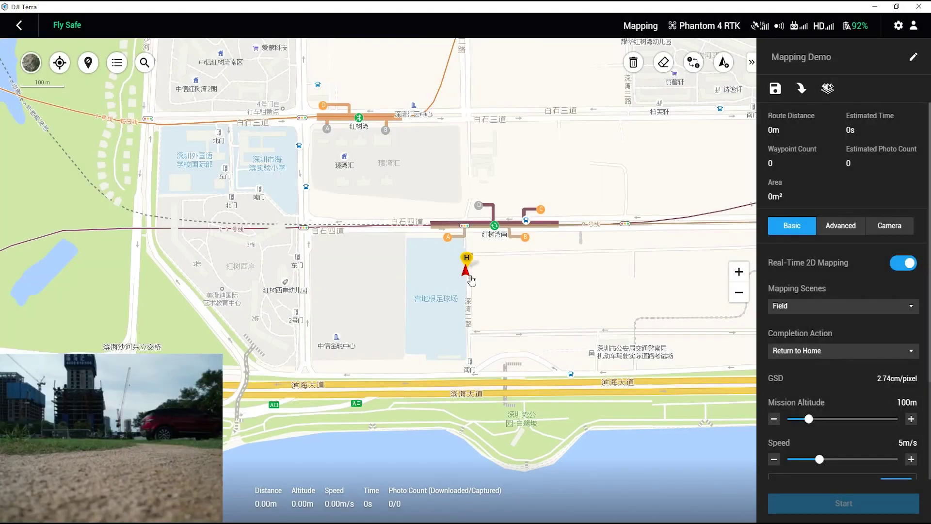
# Step: Draw the survey area south of the Home point, keeping Field as the mapping scene
pyautogui.click(558, 359)
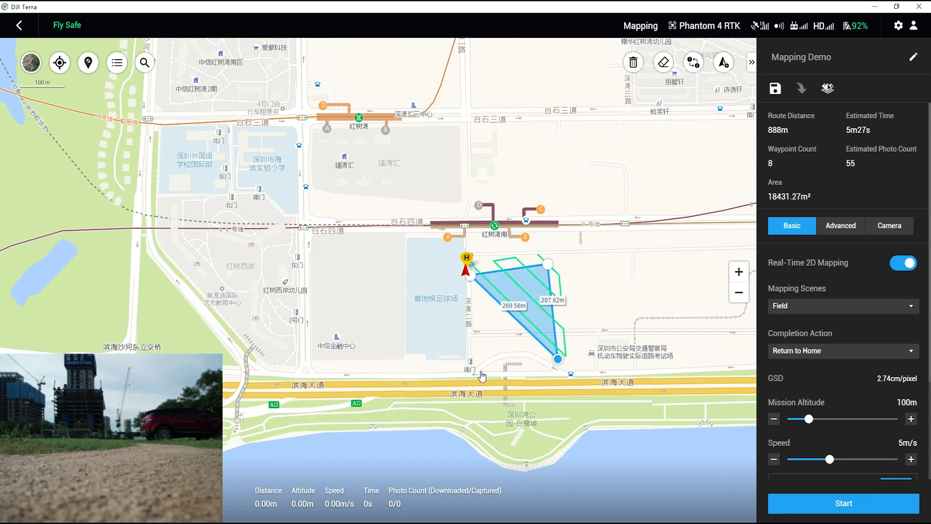
pyautogui.click(474, 364)
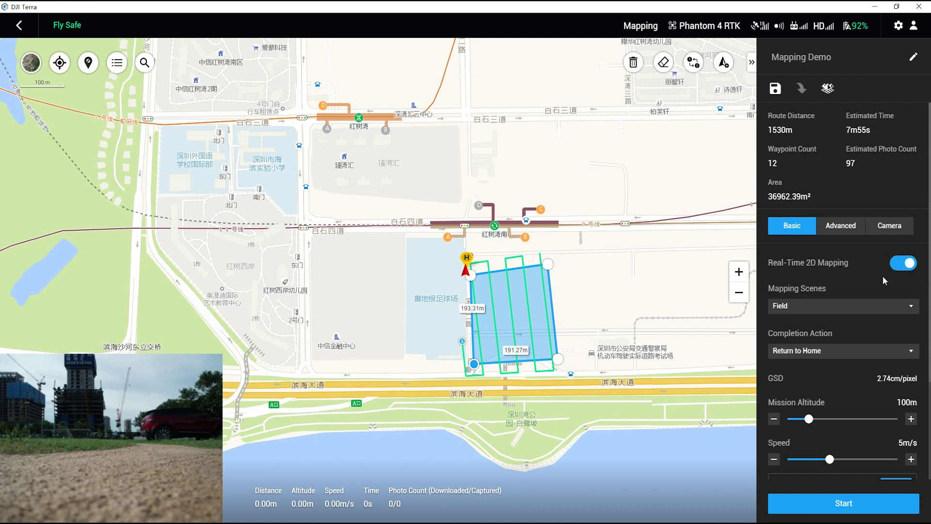
pyautogui.click(865, 305)
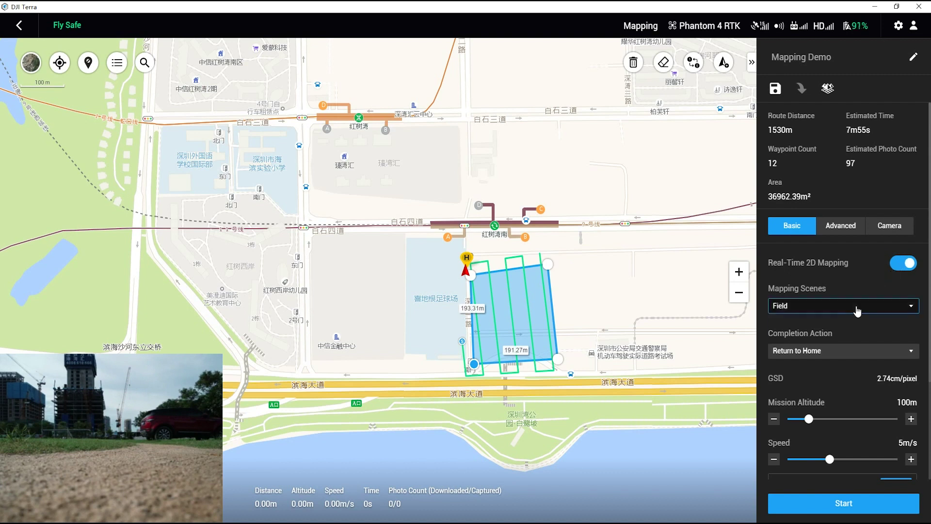
pyautogui.click(848, 322)
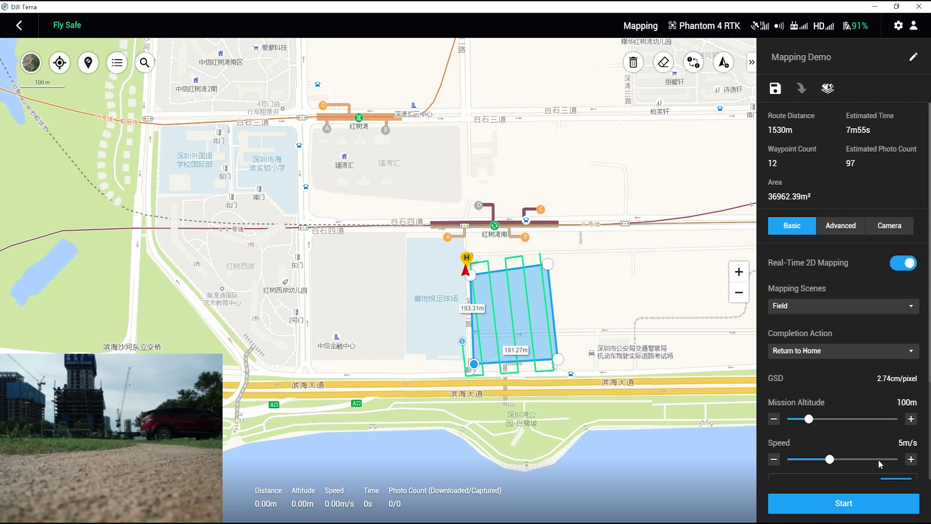
# Step: Raise the maximum flight speed to 10 m/s
pyautogui.scroll(-1, 878, 459)
pyautogui.click(896, 437)
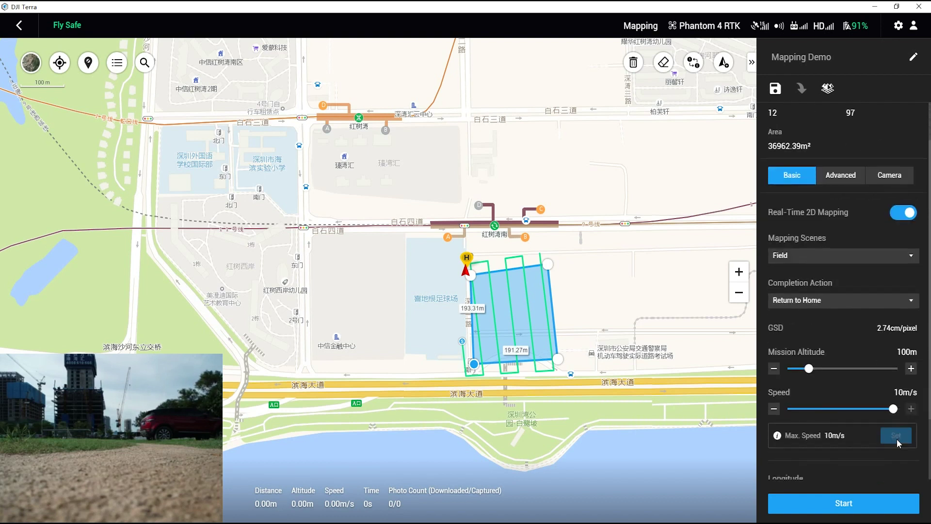
pyautogui.scroll(-2, 865, 452)
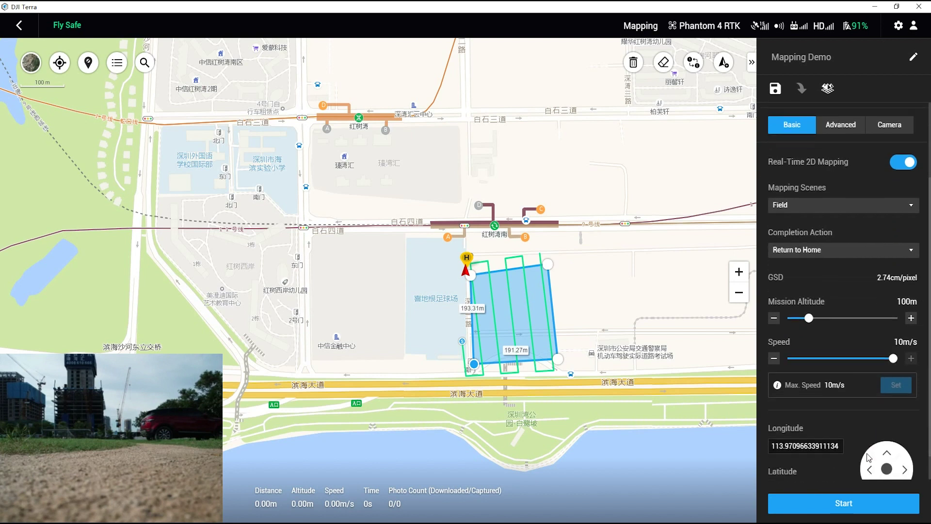
pyautogui.scroll(3, 868, 455)
# Step: Set the course angle to 180° in the advanced route settings
pyautogui.click(841, 225)
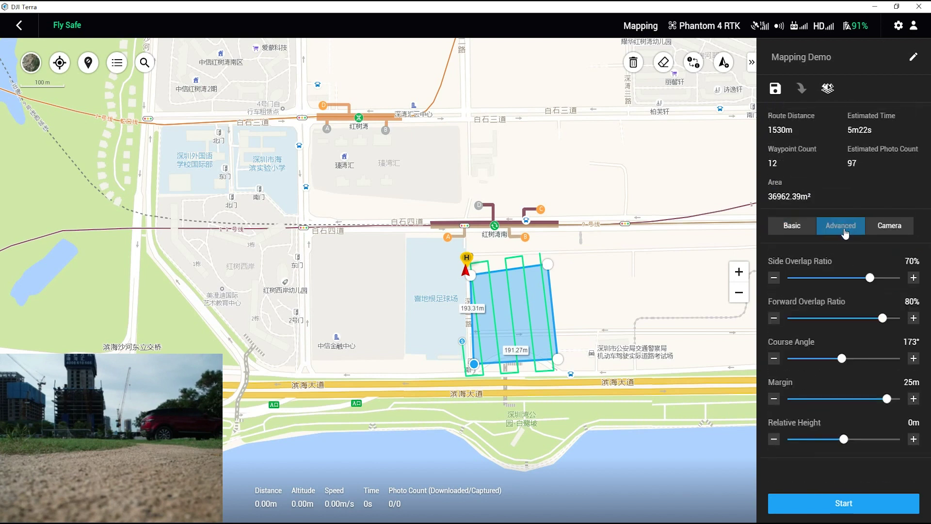
pyautogui.click(913, 358)
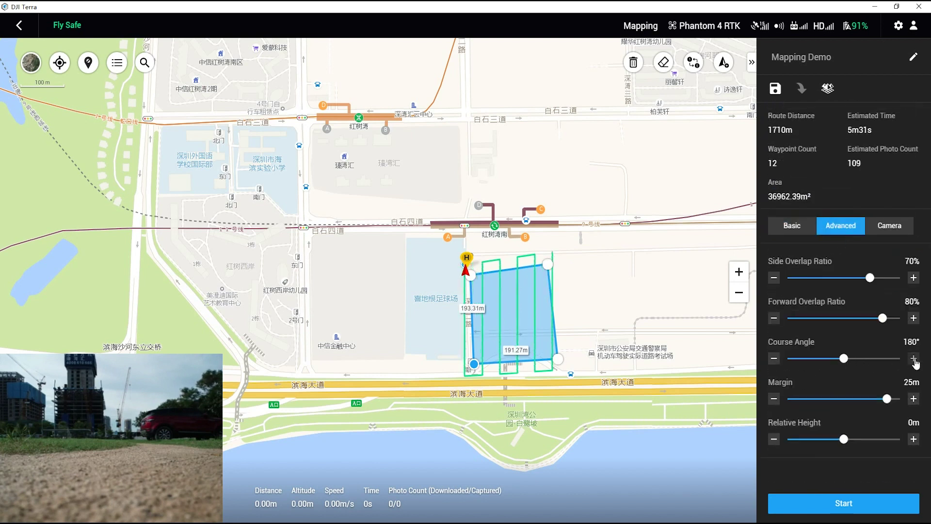
pyautogui.click(773, 359)
# Step: Review the camera settings, then save and start the mission
pyautogui.click(891, 226)
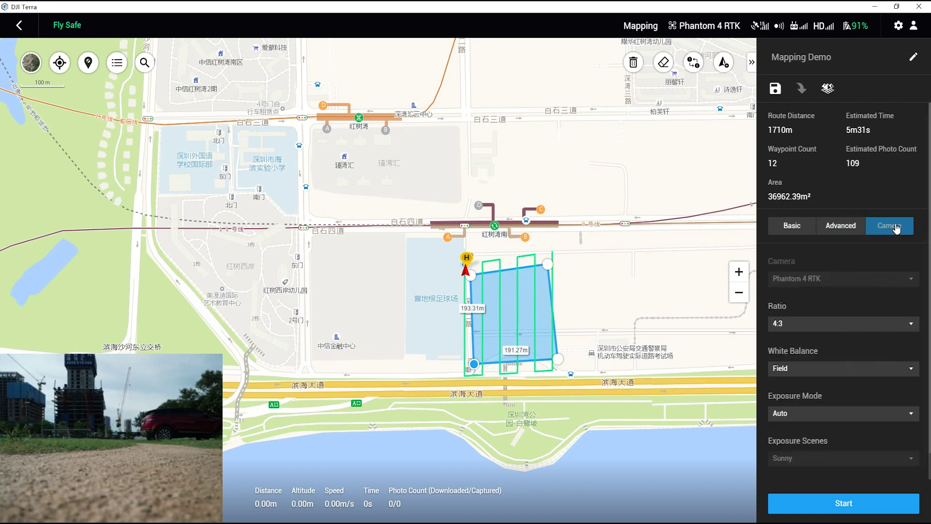
pyautogui.scroll(-1, 868, 339)
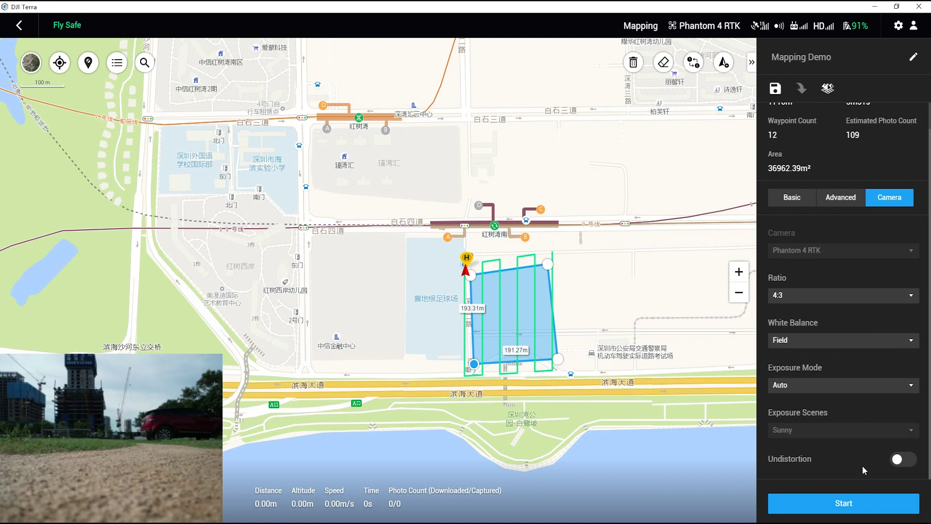
pyautogui.scroll(1, 862, 475)
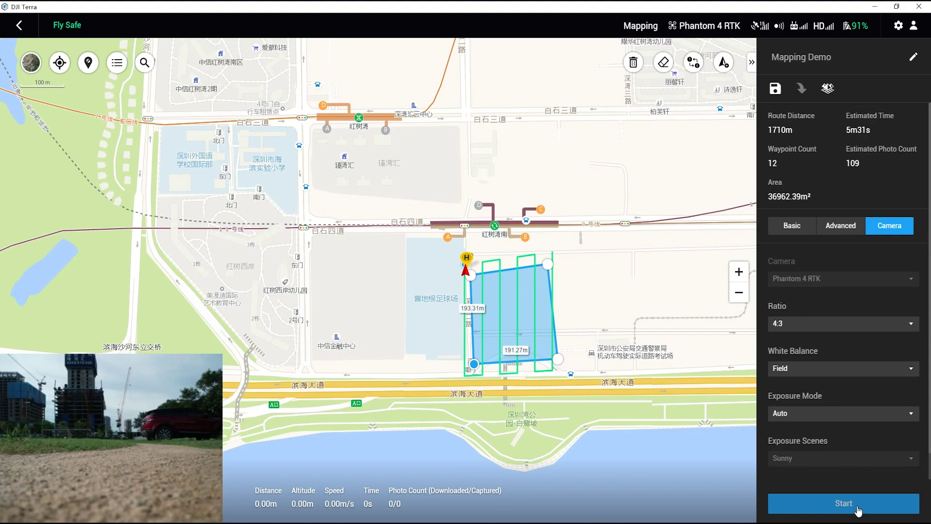
pyautogui.click(858, 510)
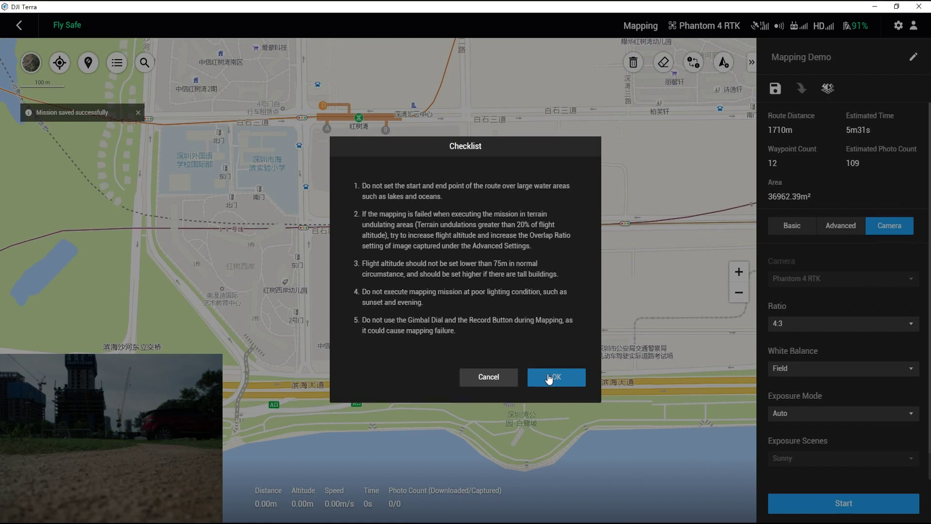
# Step: Acknowledge the pre-flight checklist and start the Mapping Demo flight
pyautogui.click(549, 378)
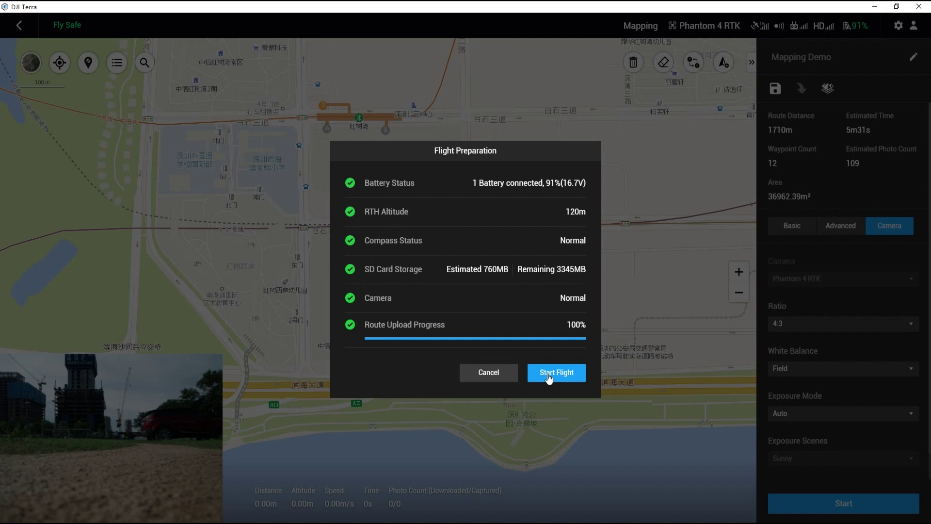
pyautogui.click(549, 377)
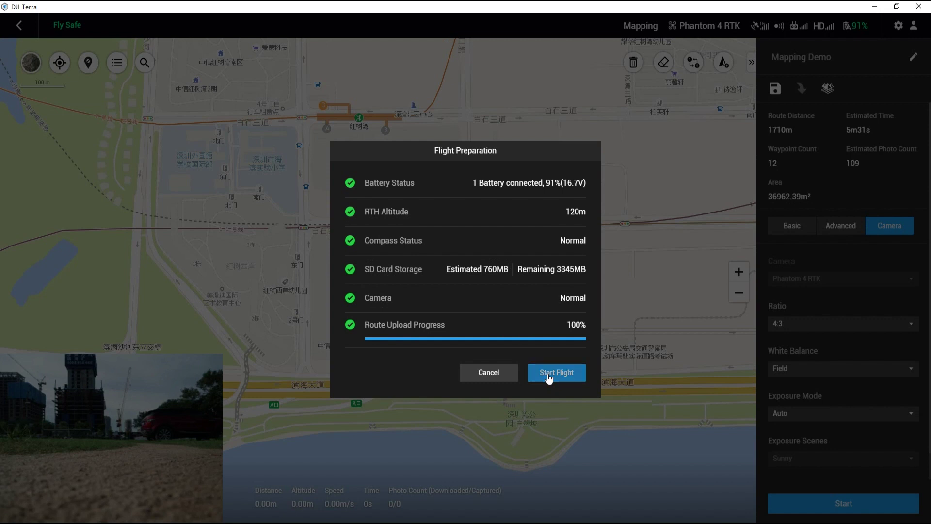
pyautogui.click(785, 225)
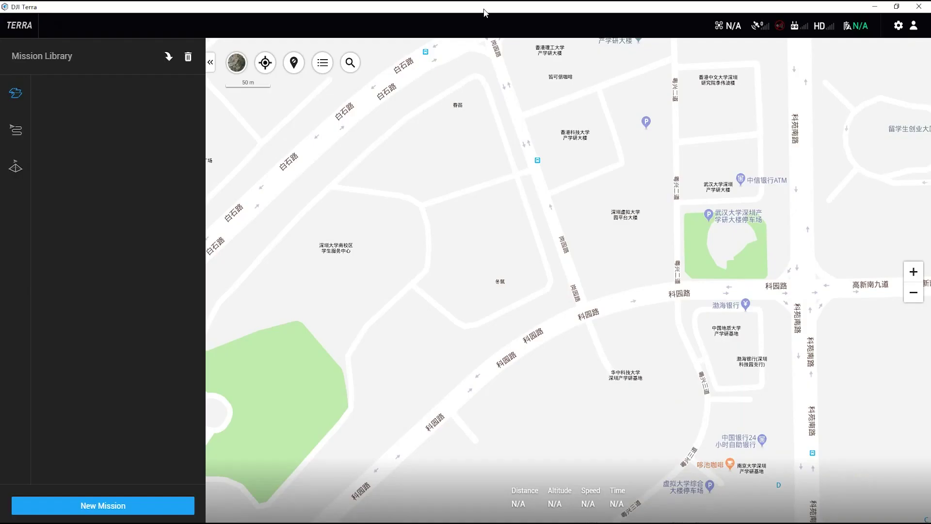
# Step: Open the saved 2D Reconstruction Demo mission's reconstruction page, then leave it
pyautogui.click(15, 131)
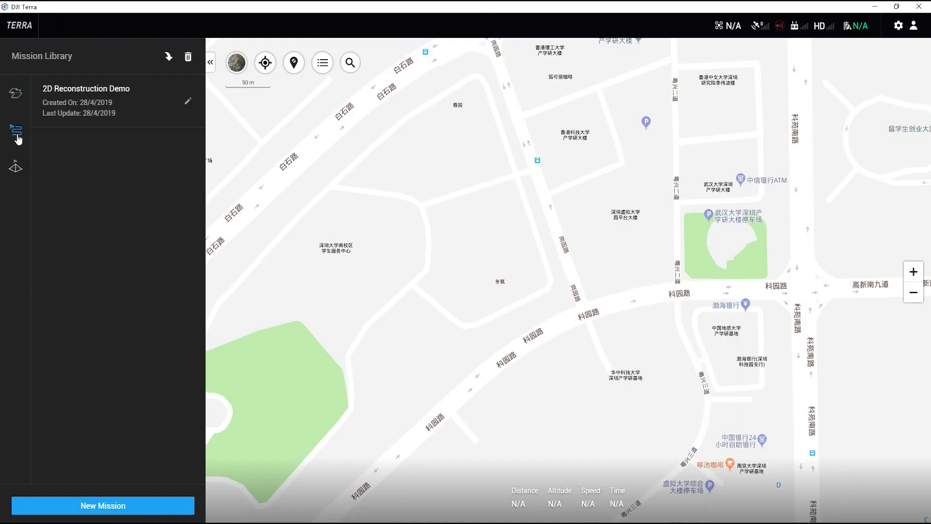
pyautogui.click(111, 111)
pyautogui.click(114, 142)
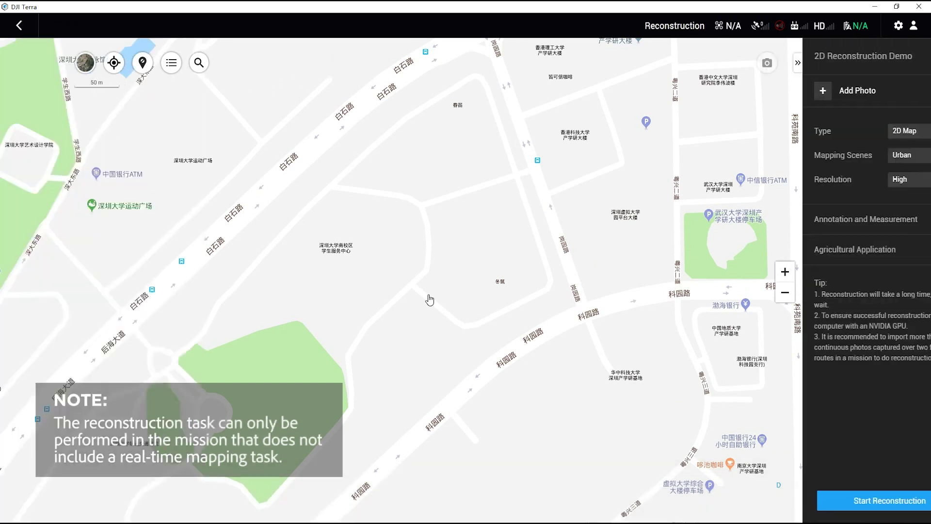
pyautogui.click(18, 25)
# Step: Create a new mapping mission with the default name
pyautogui.click(106, 504)
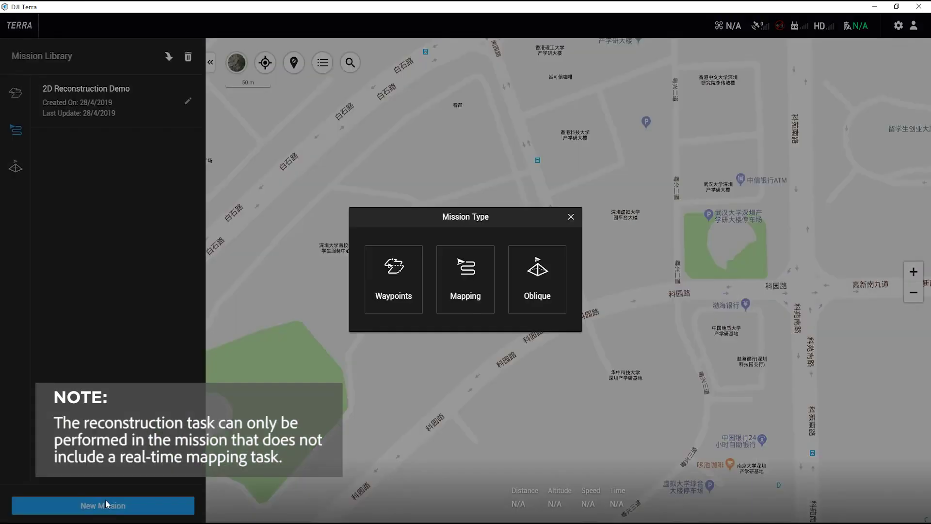
pyautogui.click(467, 279)
pyautogui.click(534, 298)
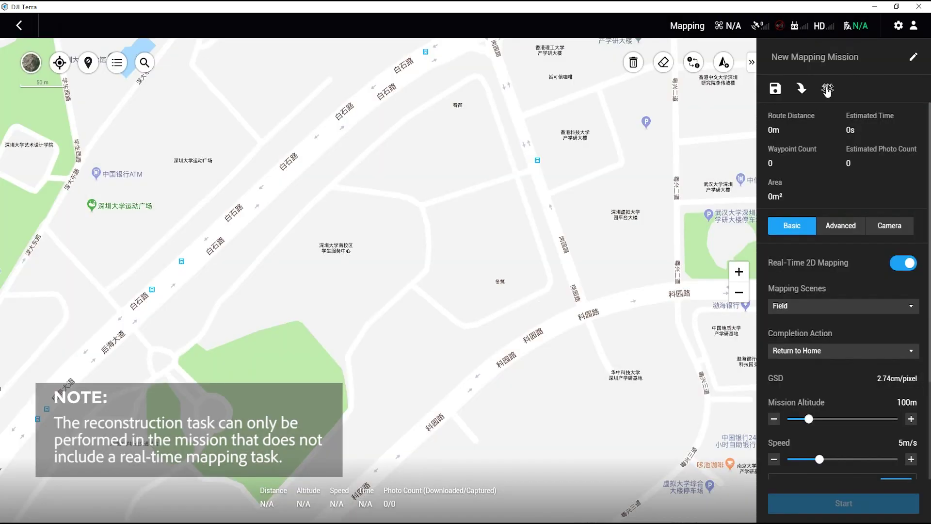
# Step: Switch the mission to reconstruction and import all 122 photos from the folder
pyautogui.click(827, 88)
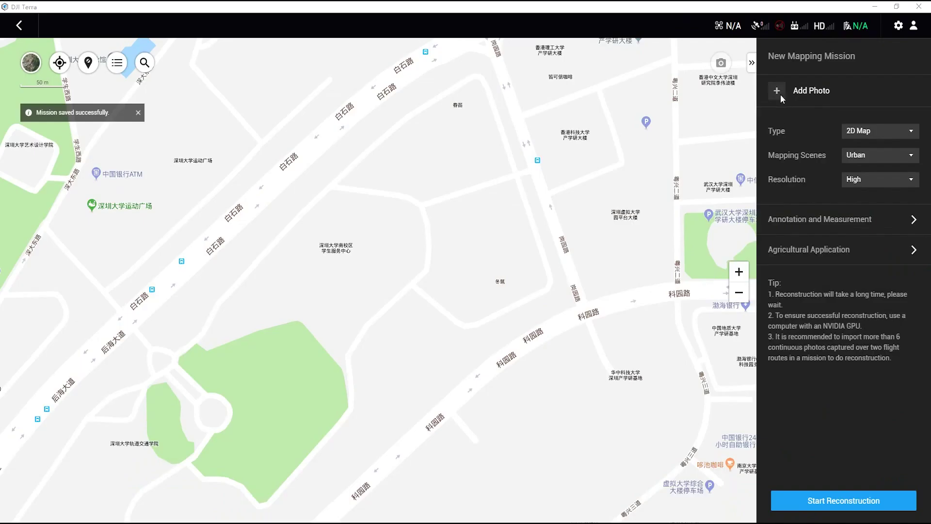
pyautogui.click(781, 94)
pyautogui.hotkey('ctrl', 'a')
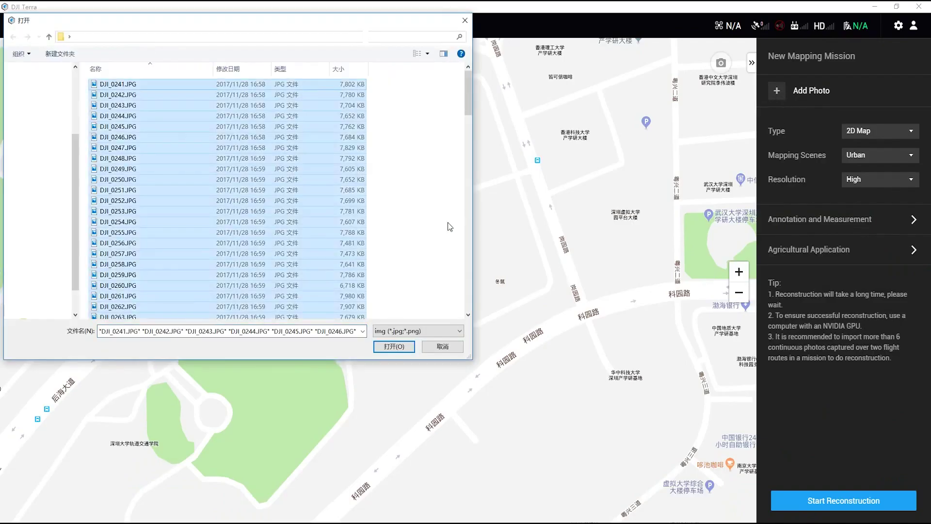
pyautogui.click(394, 346)
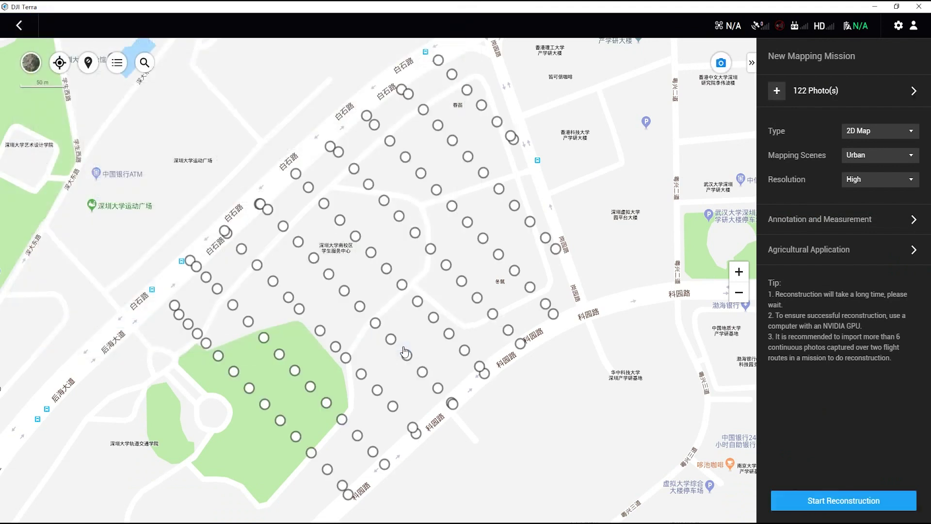
# Step: Expand the mission's photo list and preview photos full size
pyautogui.click(914, 93)
pyautogui.click(773, 86)
pyautogui.scroll(-3, 807, 175)
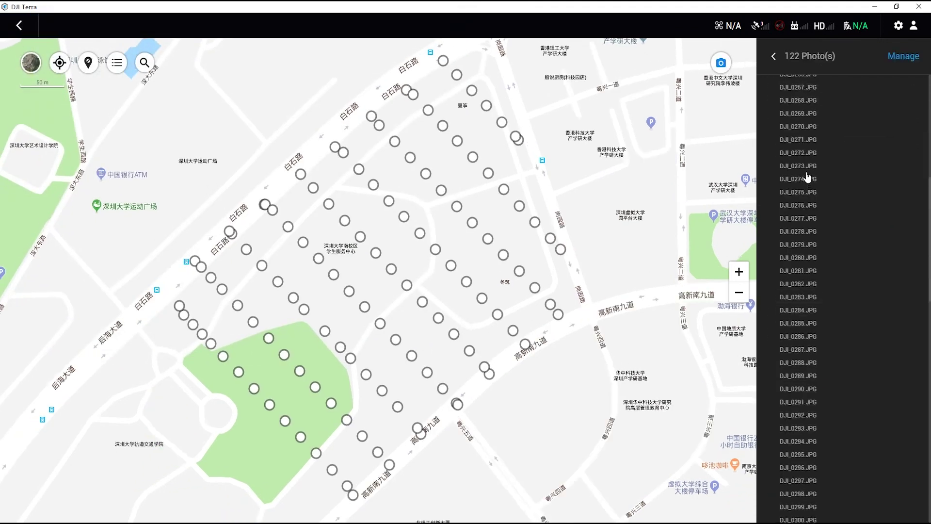
pyautogui.click(806, 175)
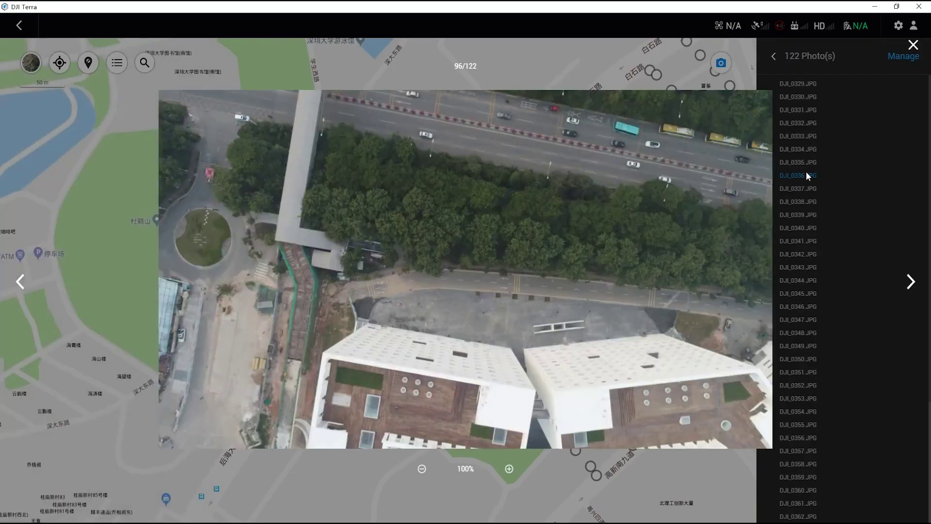
pyautogui.click(911, 283)
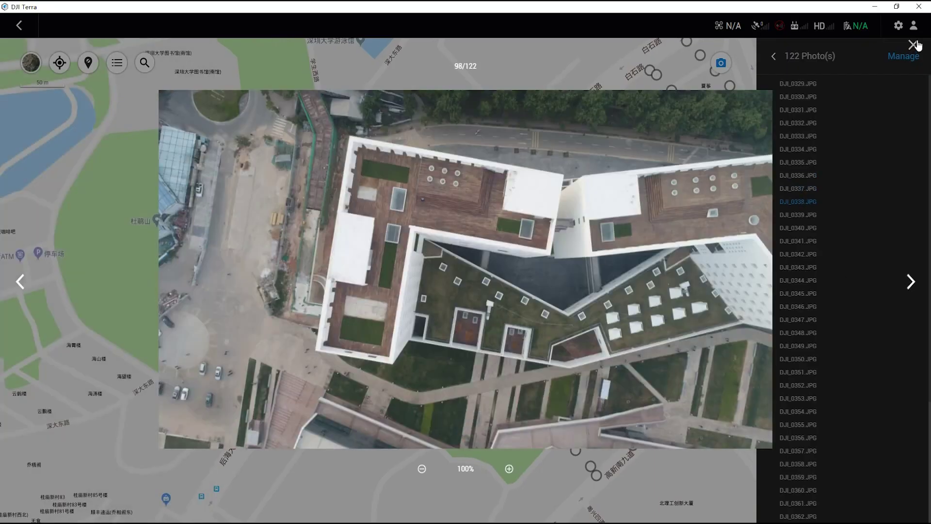
# Step: Mark and delete the unwanted photos, then return to the mission settings
pyautogui.click(913, 45)
pyautogui.click(808, 320)
pyautogui.click(808, 254)
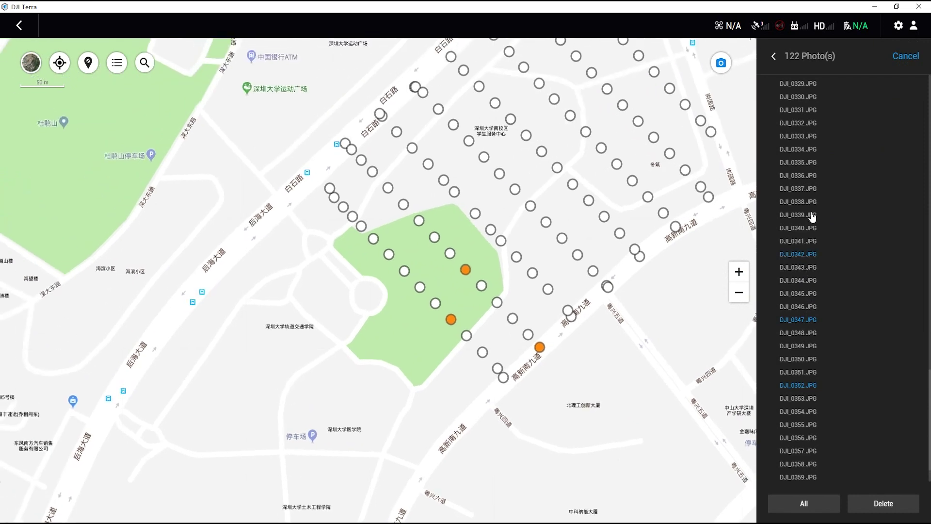
pyautogui.click(808, 215)
pyautogui.click(808, 175)
pyautogui.click(883, 503)
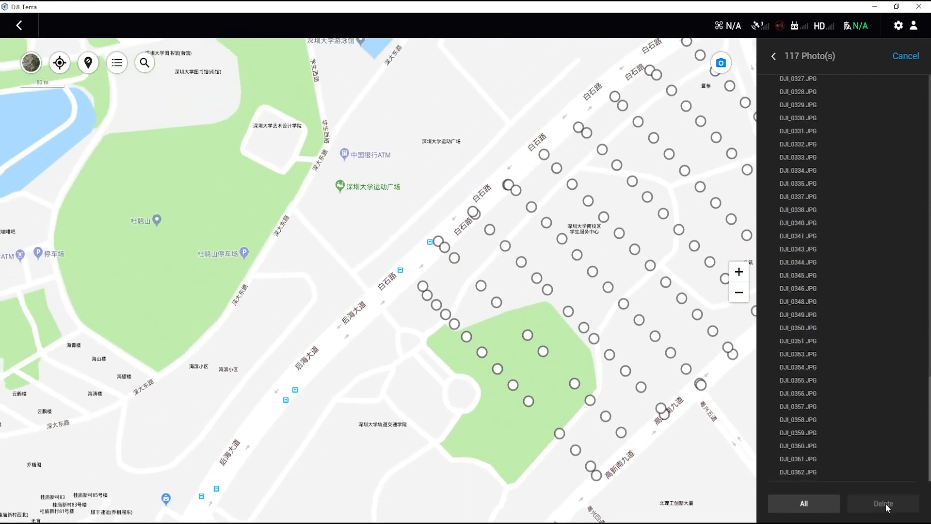
pyautogui.click(904, 55)
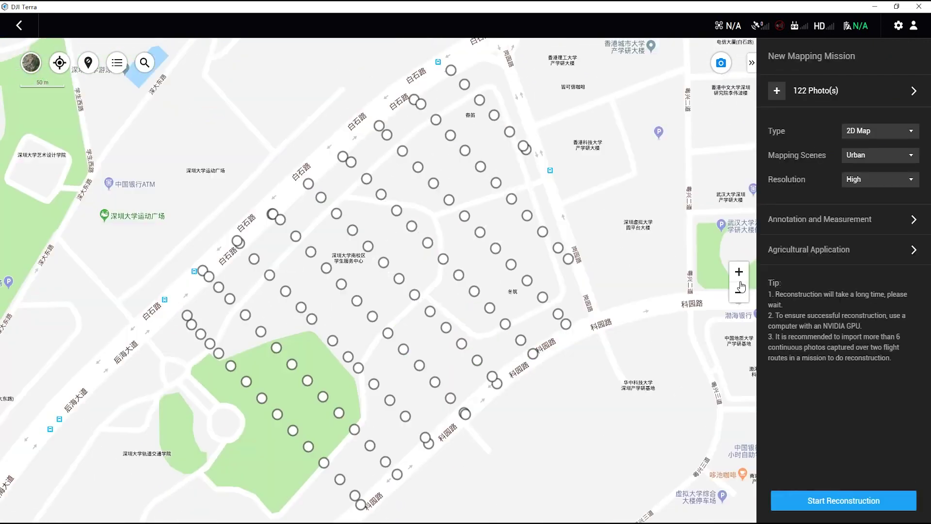
# Step: Keep 2D Map as the type and try the Field, Urban and Fruit Tree scenes
pyautogui.click(871, 134)
pyautogui.click(871, 134)
pyautogui.click(881, 156)
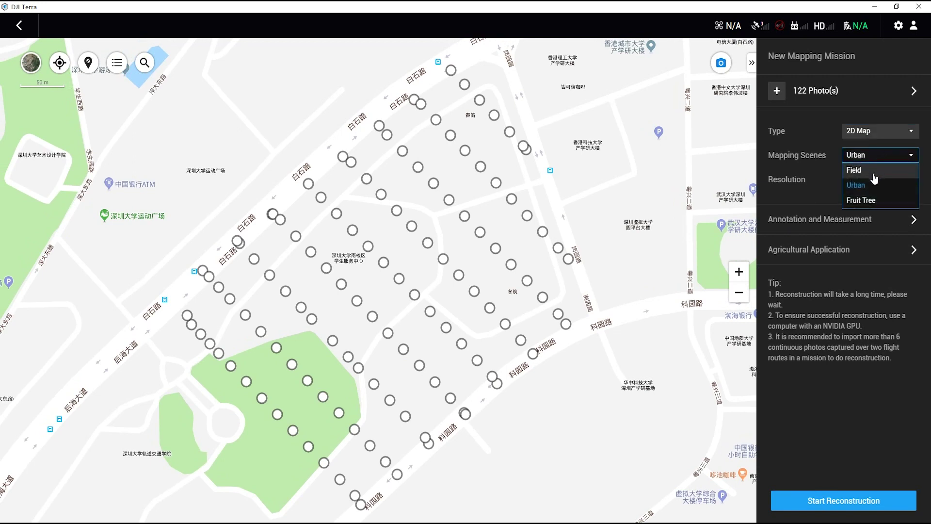
pyautogui.click(873, 171)
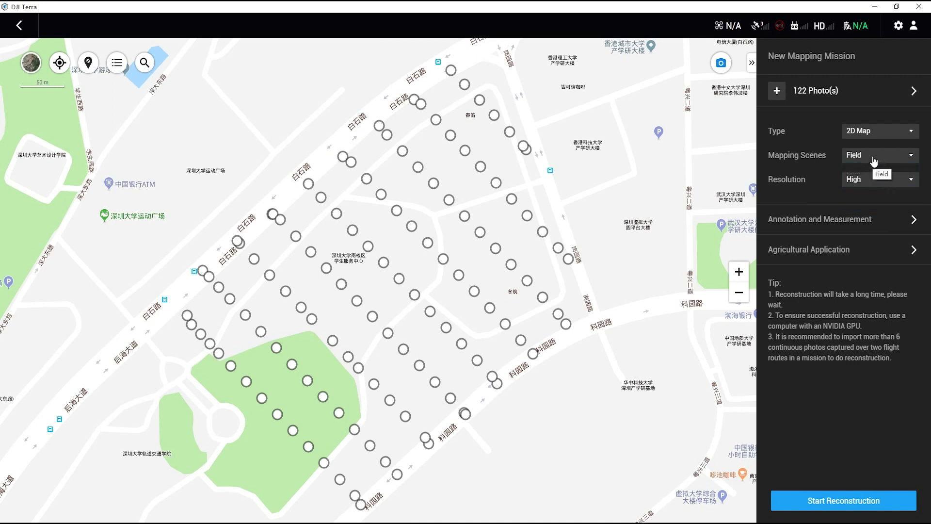
pyautogui.click(874, 156)
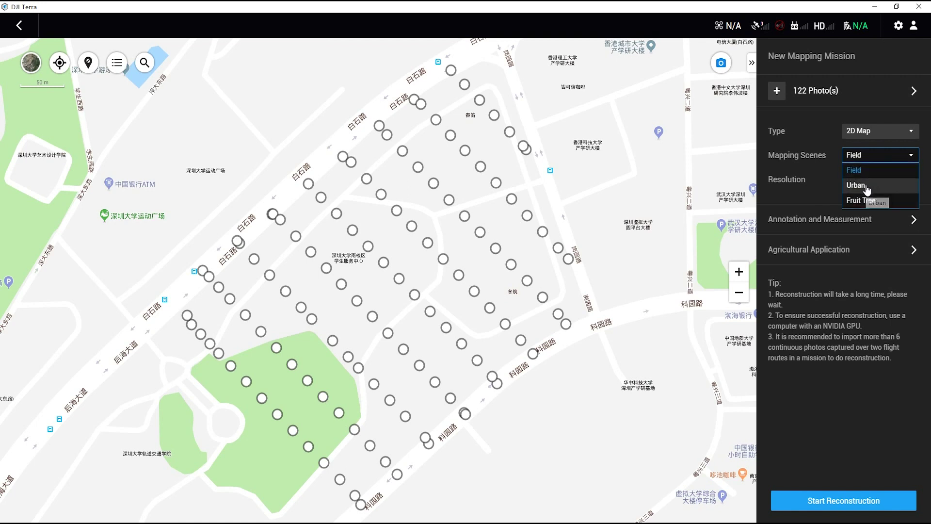
pyautogui.click(867, 188)
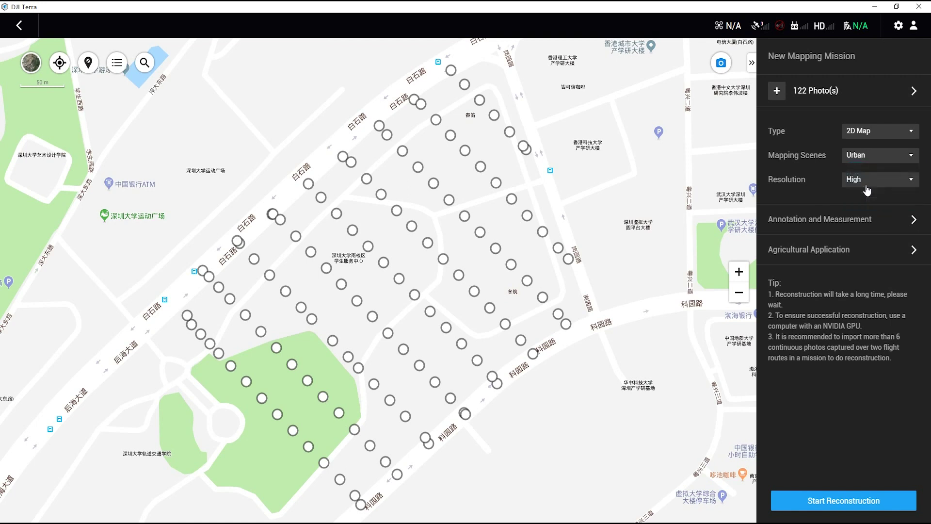
pyautogui.click(868, 156)
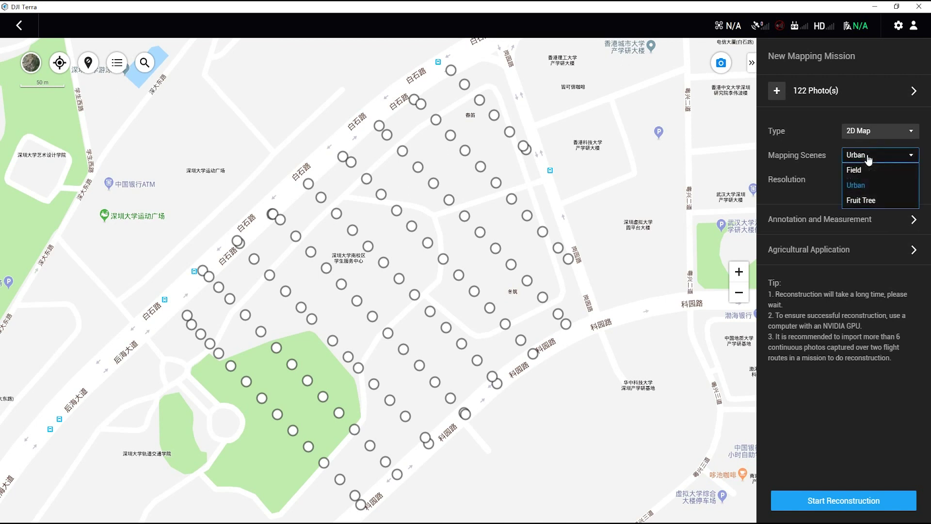
pyautogui.click(868, 201)
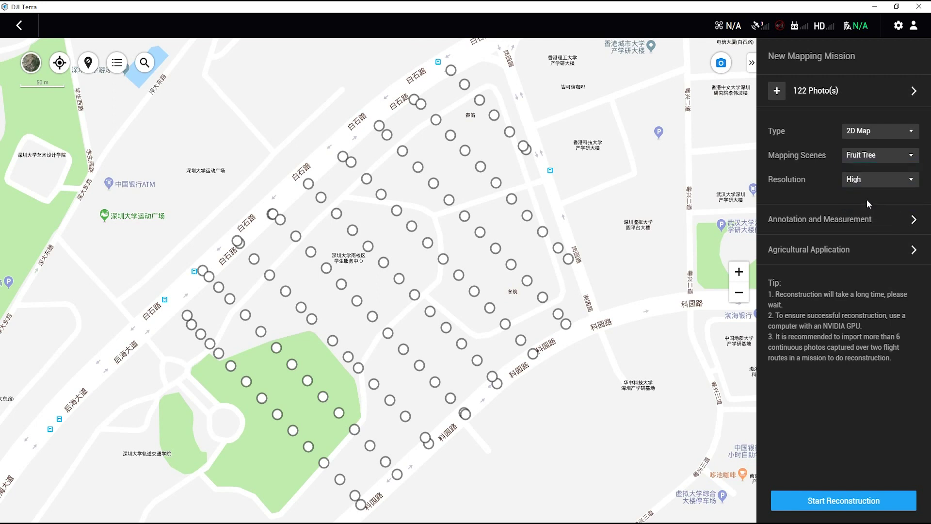
# Step: Try Medium and Low resolution, then set the resolution back to High
pyautogui.scroll(1, 875, 159)
pyautogui.click(875, 179)
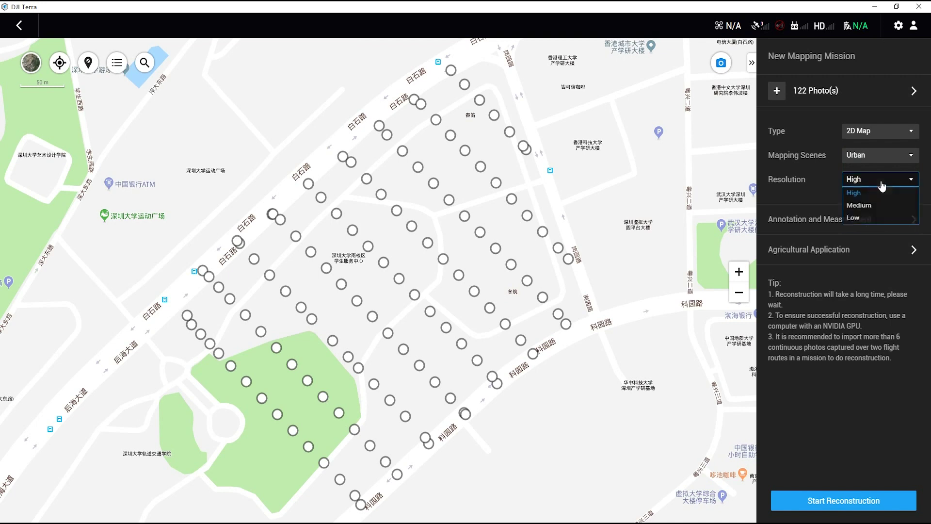
pyautogui.click(874, 212)
pyautogui.click(878, 183)
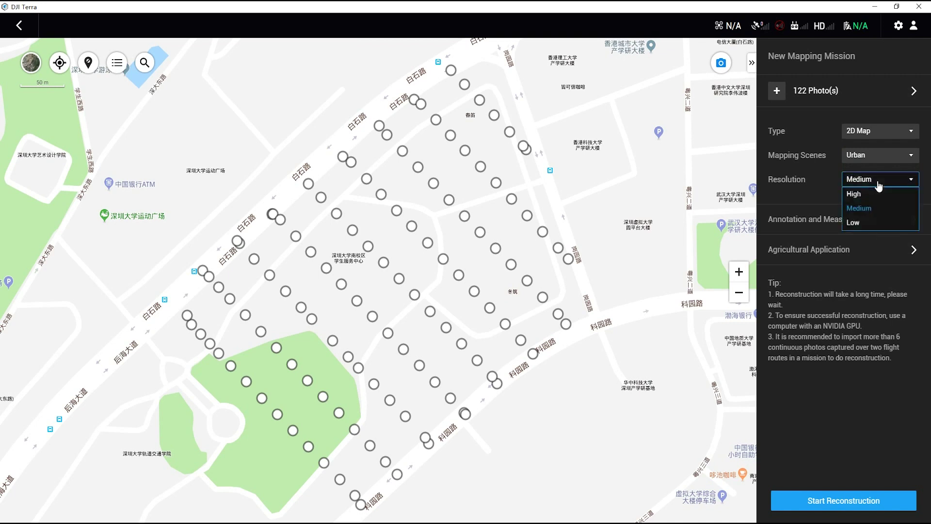
pyautogui.click(868, 219)
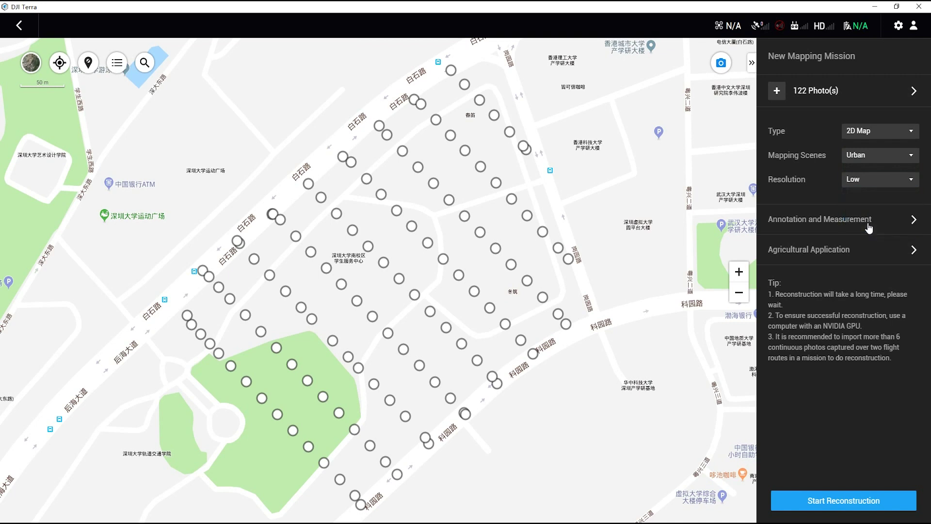
pyautogui.click(872, 183)
pyautogui.click(871, 194)
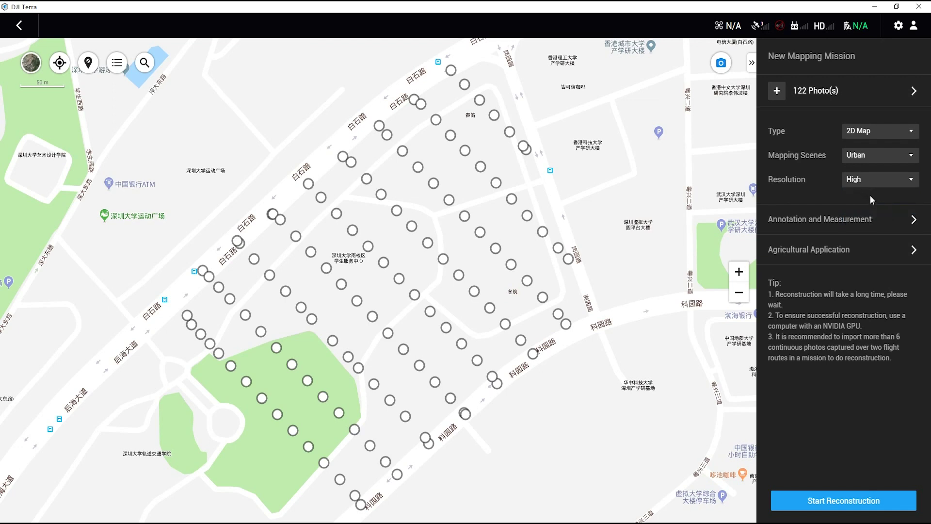
# Step: Run the 2D orthophoto reconstruction, saving a copy of the photos into the mission folder
pyautogui.click(841, 506)
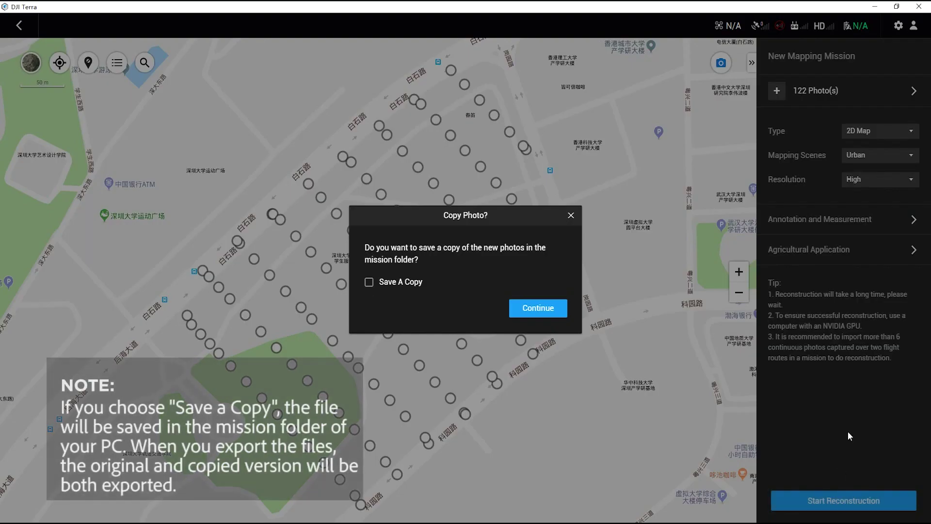
pyautogui.click(370, 284)
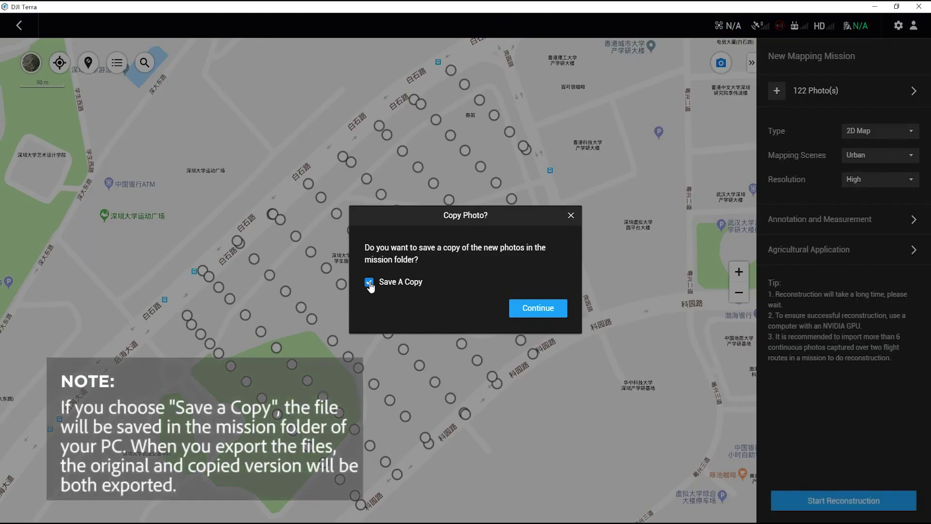
pyautogui.click(538, 308)
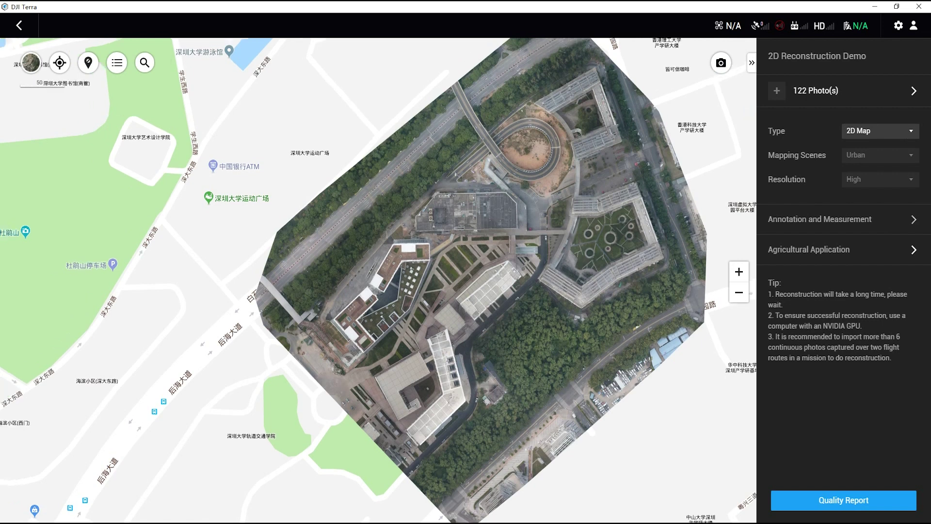
# Step: Save a point coordinate on the orthophoto and measure the 115.1 m rooftop edge
pyautogui.click(914, 219)
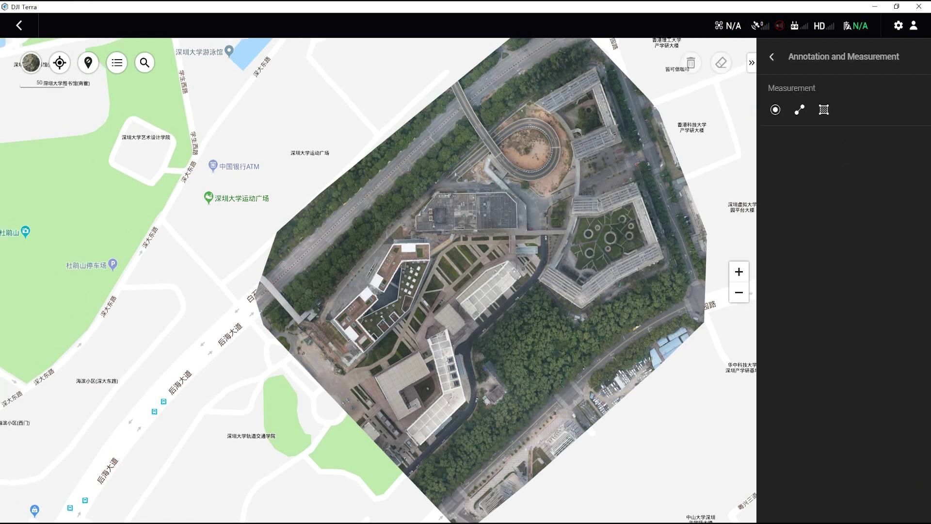
pyautogui.click(775, 110)
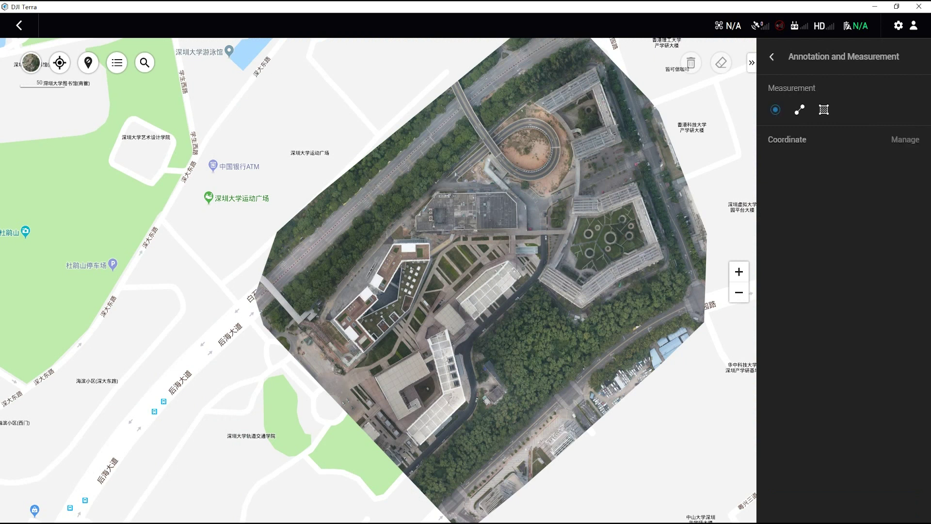
pyautogui.click(446, 323)
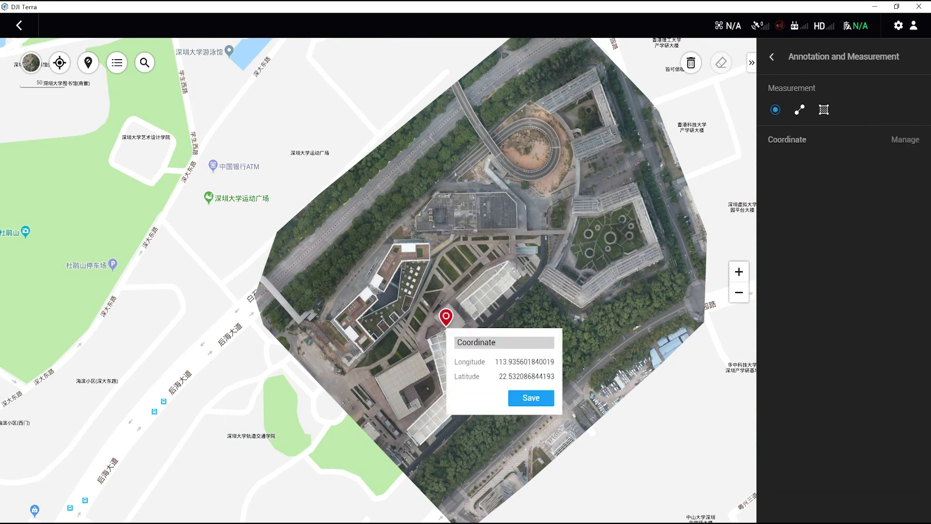
pyautogui.click(530, 397)
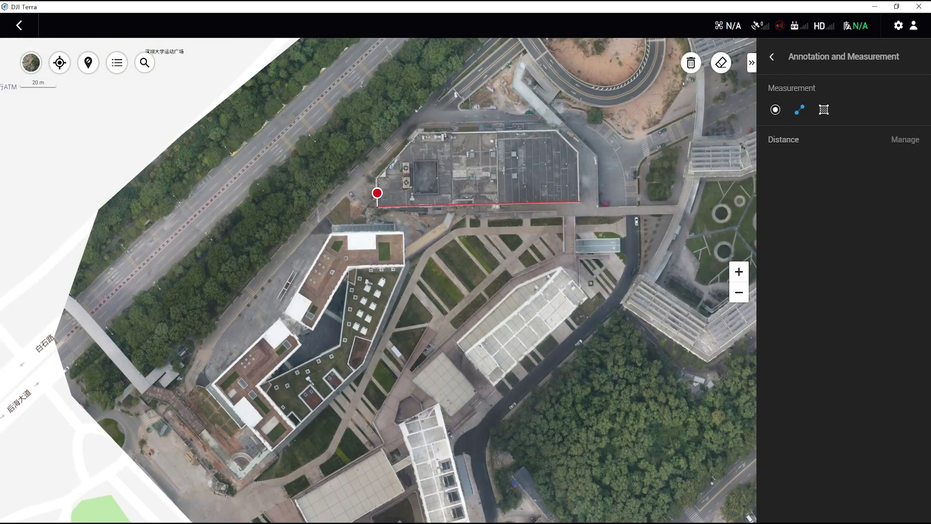
pyautogui.doubleClick(579, 201)
pyautogui.click(805, 160)
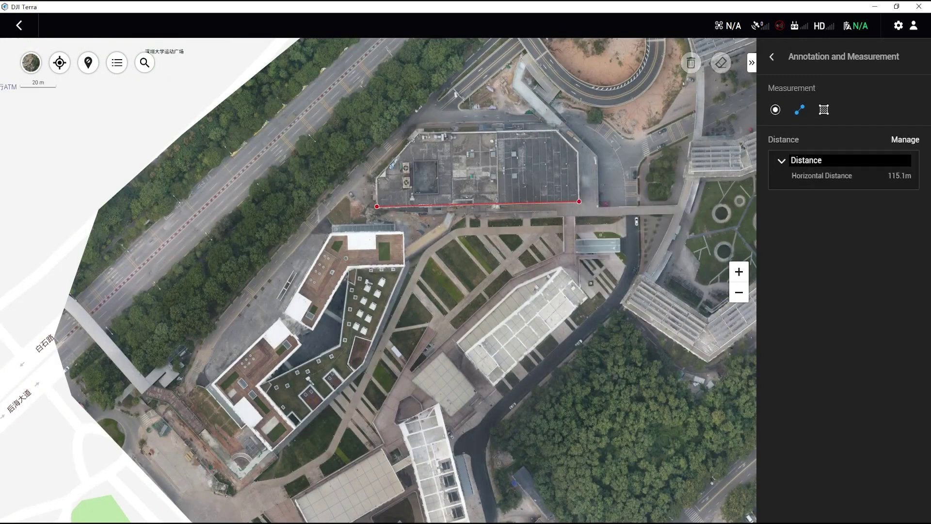
# Step: Measure the rooftop's area (4188.66 m²) by outlining its corners
pyautogui.click(665, 226)
pyautogui.click(663, 127)
pyautogui.click(617, 83)
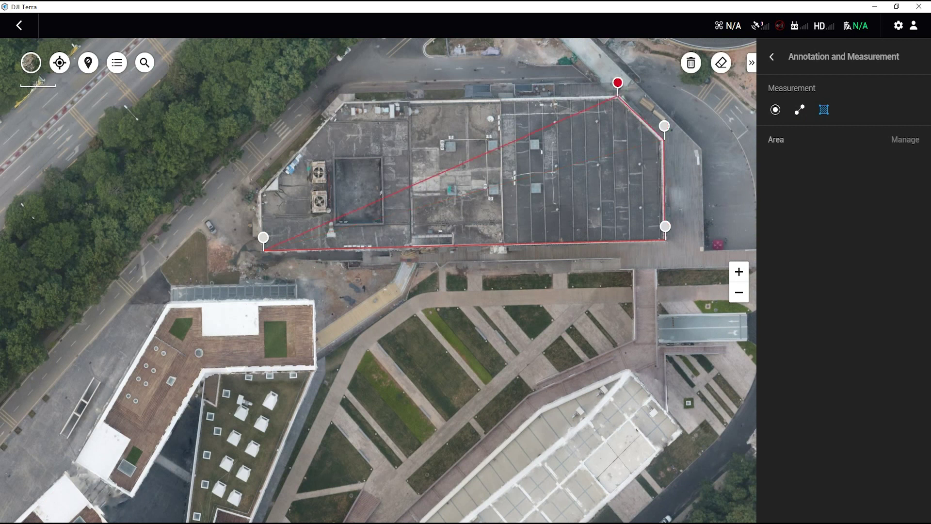
pyautogui.click(345, 89)
pyautogui.doubleClick(258, 181)
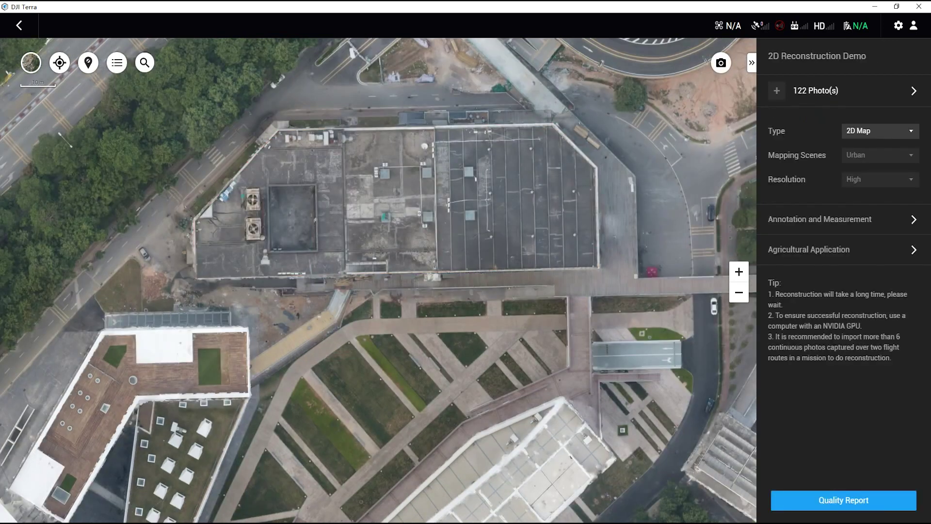
# Step: Draw a four-corner farmland boundary, then save the quality report as 2D Reconstruction Demo.html
pyautogui.click(912, 249)
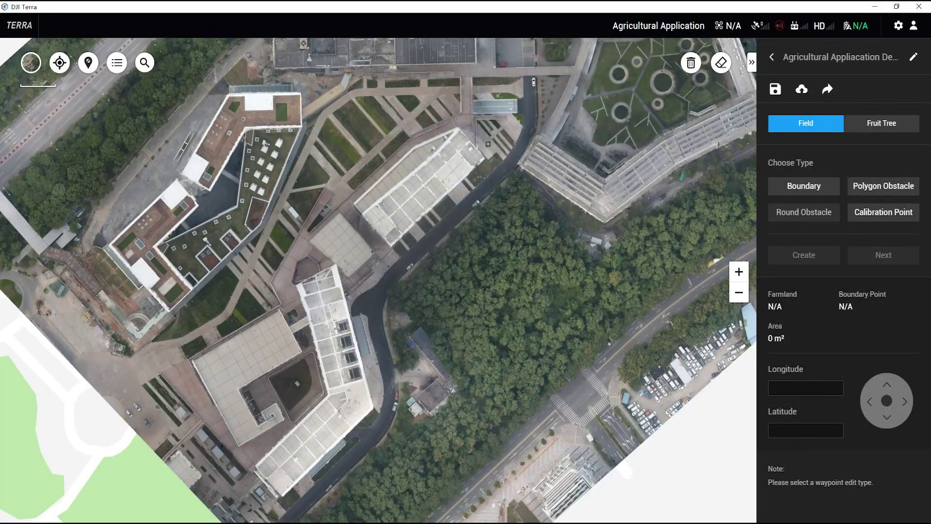
pyautogui.click(803, 185)
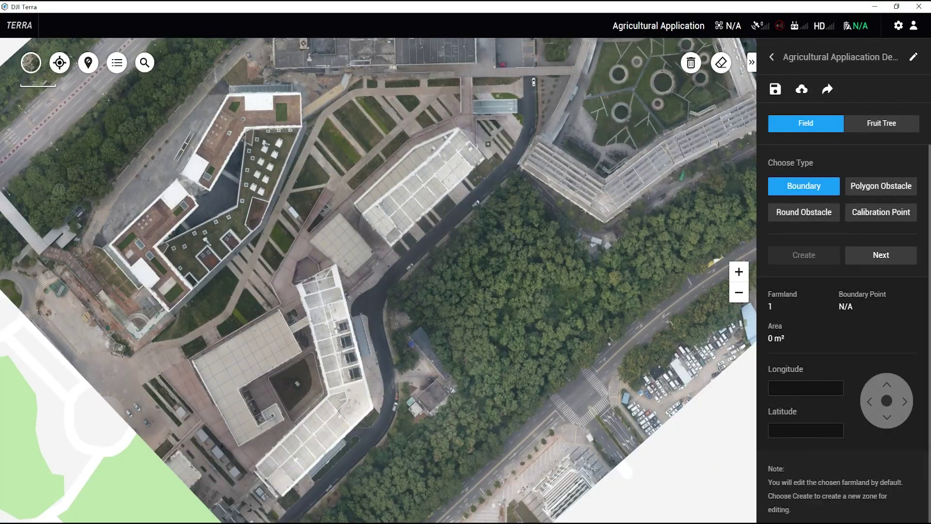
pyautogui.click(388, 285)
pyautogui.click(499, 429)
pyautogui.click(648, 297)
pyautogui.click(515, 160)
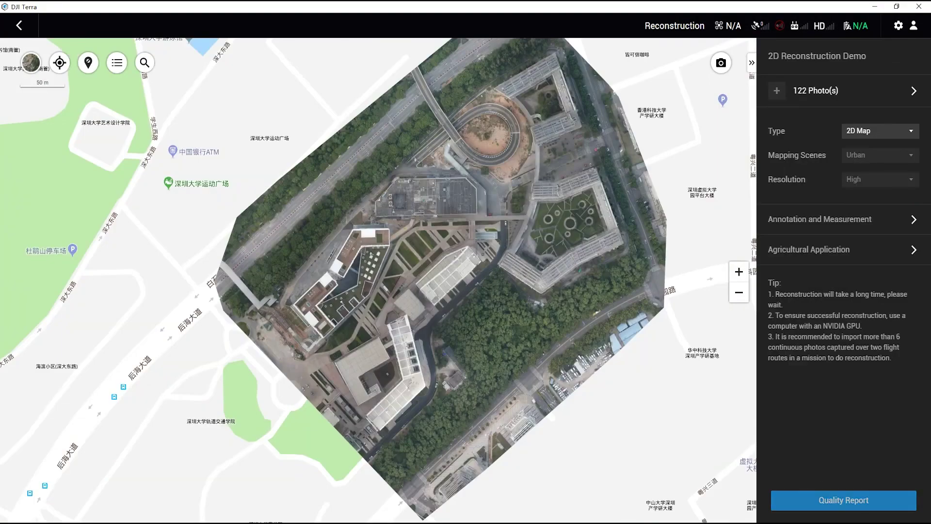
pyautogui.click(859, 501)
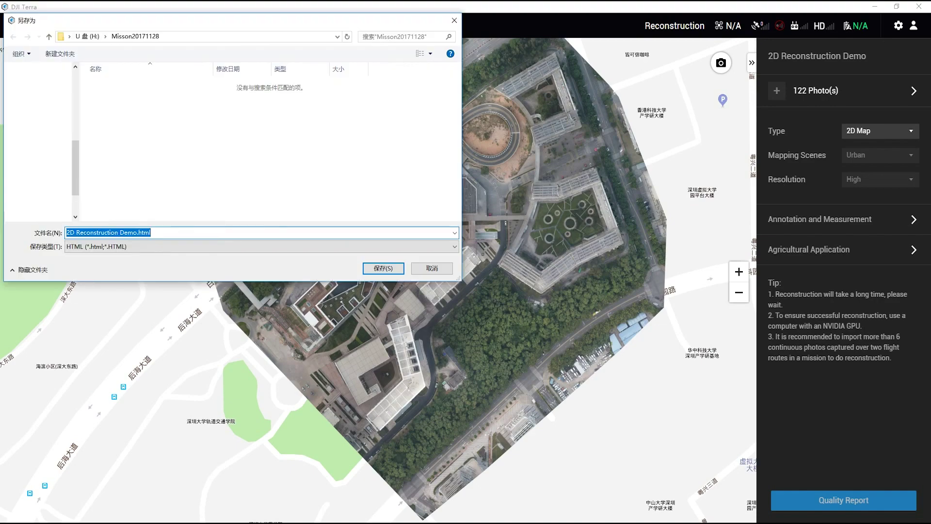
pyautogui.press('Return')
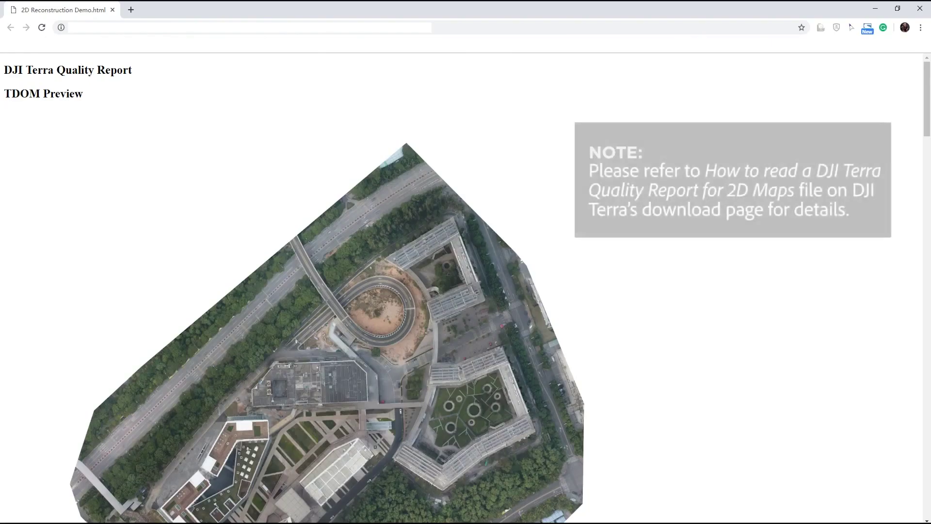